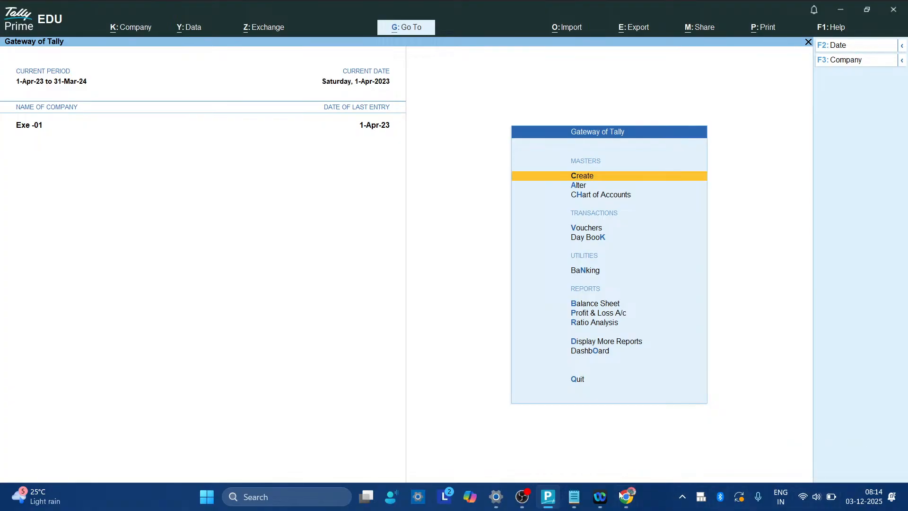
Switch to Notepad and write "Accounting" and "Non- Accounting" on two separate lines
click(579, 501)
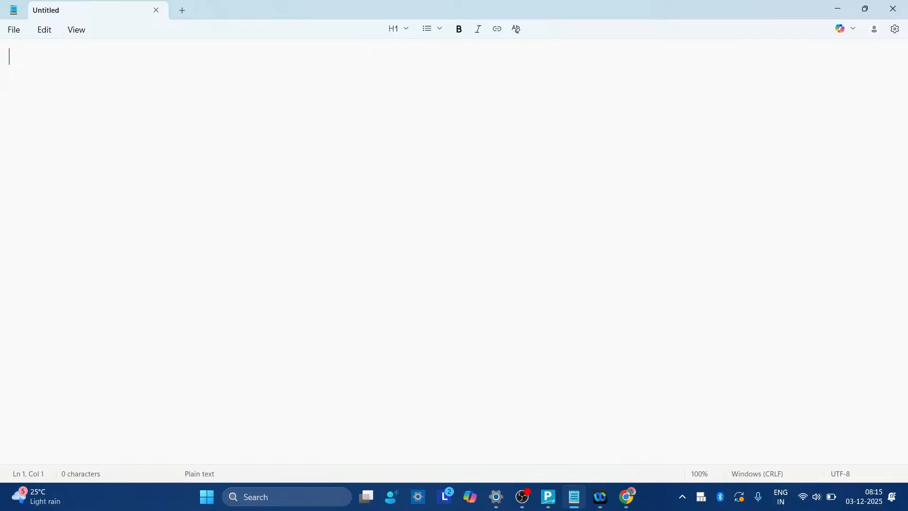
text(Acc)
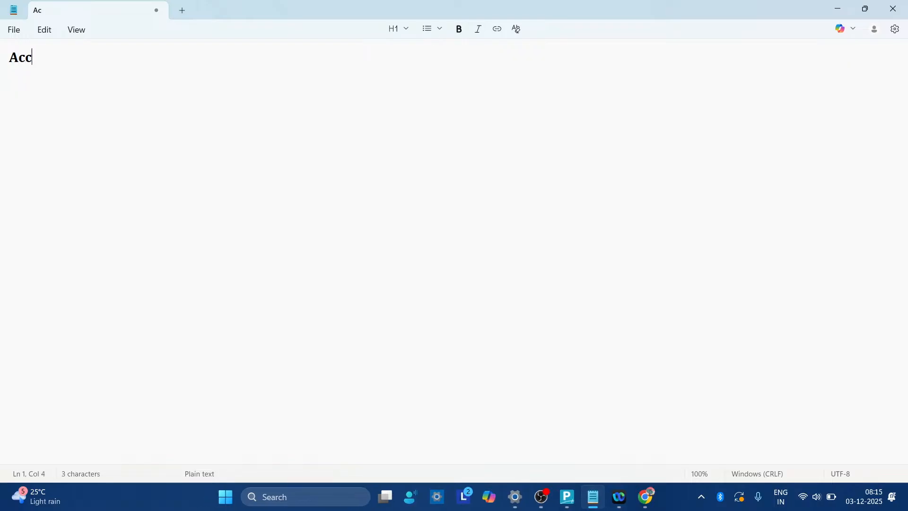
text(ounting)
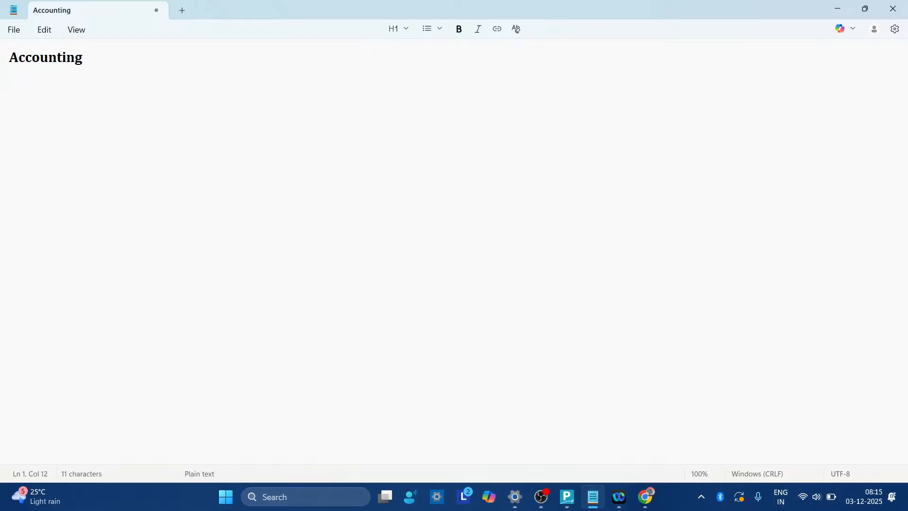
key(Return)
text(Non- Accounting)
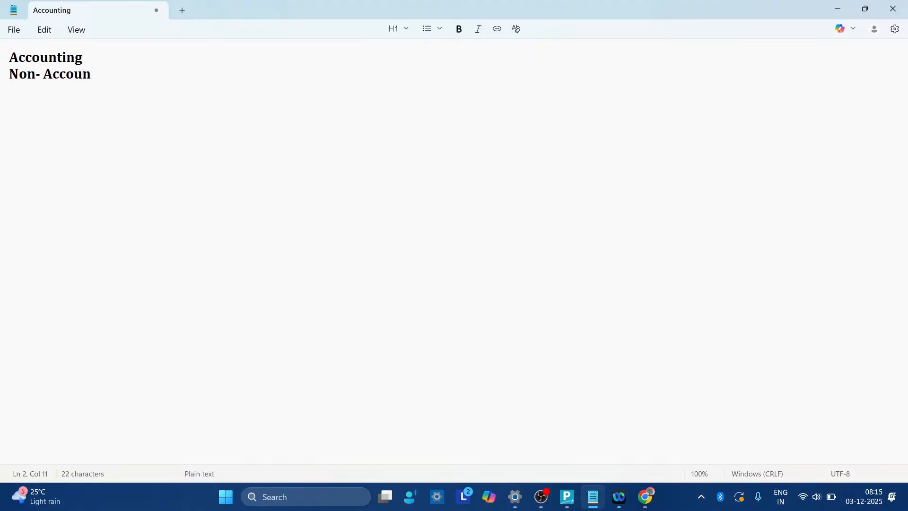
Add an "Accounting" heading below a blank line, and start its list with COntra, Payment and Receipt on separate lines
key(Return)
key(Return)
text(Accounting)
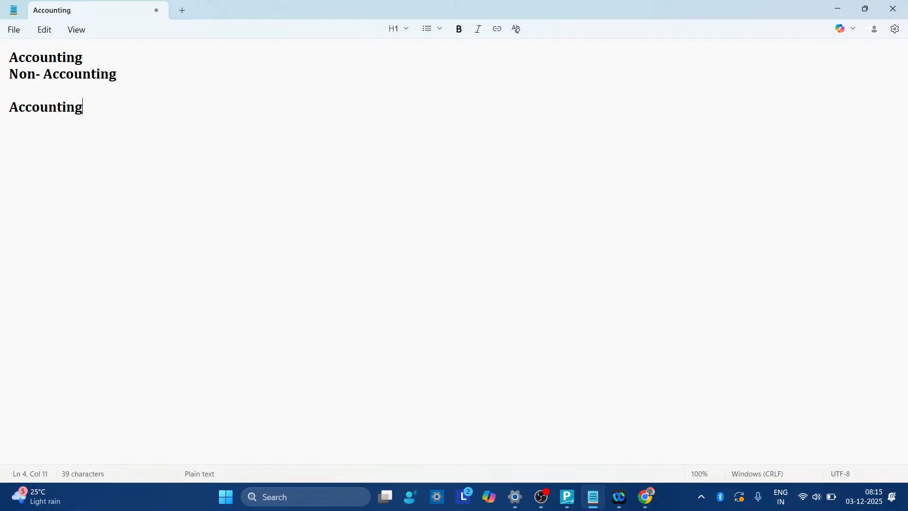
key(Return)
key(Return)
text(COntra )
text(Payment)
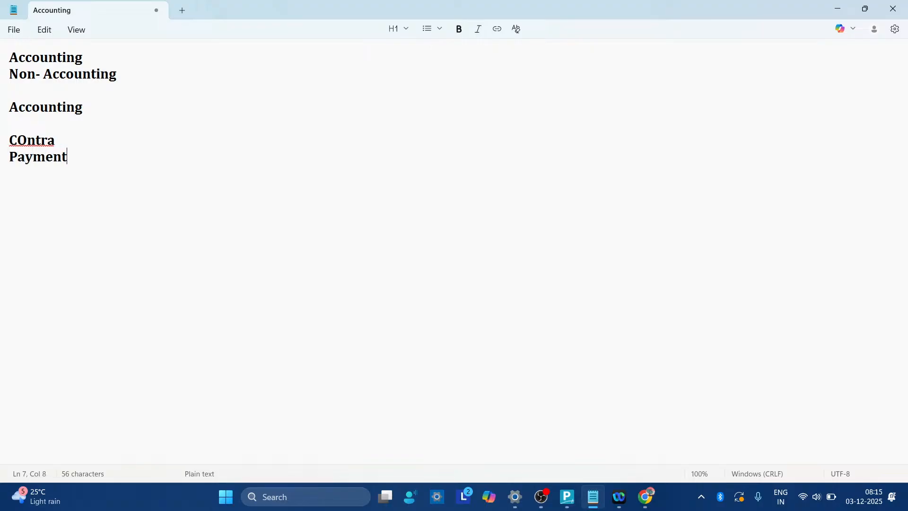
key(Return)
text(Receipt)
Complete the voucher list with Journal, Purchase and Sales on separate lines
key(Return)
text(Jounra)
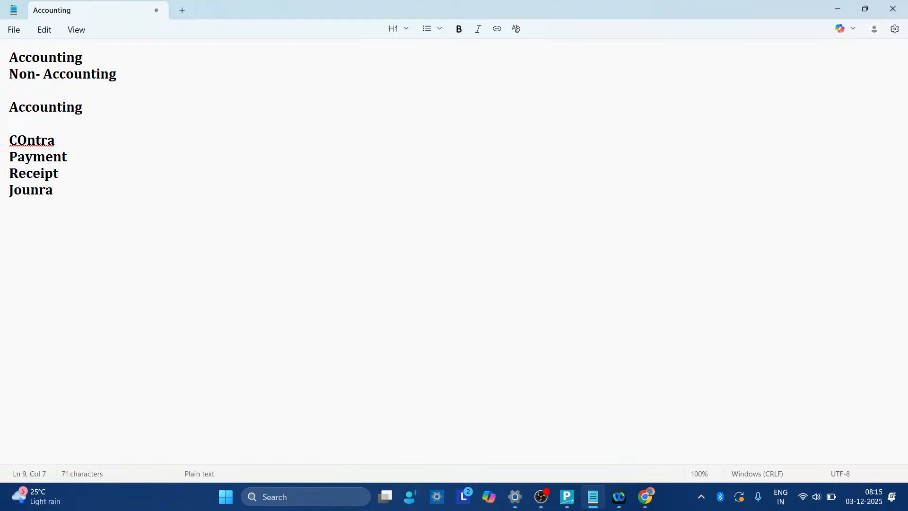
key(BackSpace)
key(BackSpace)
key(BackSpace)
text(rnal)
key(Return)
text(Purchase)
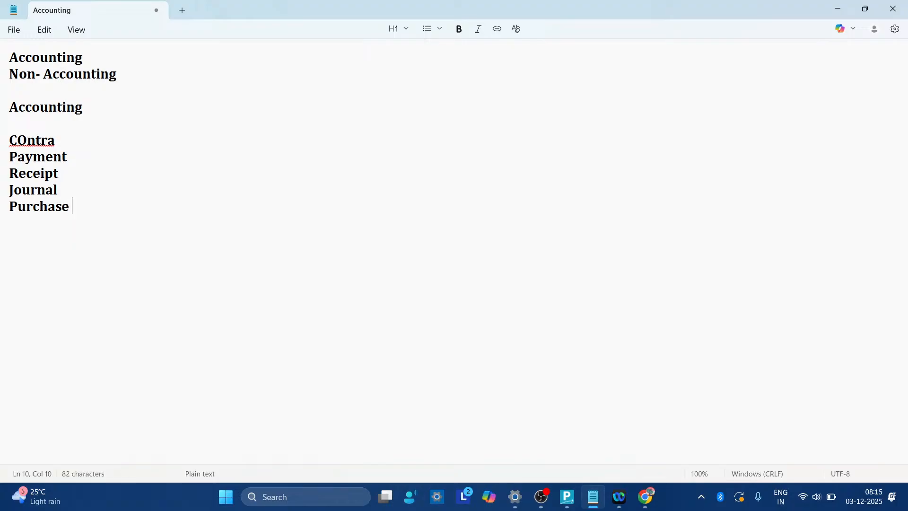
key(Return)
text(Sales)
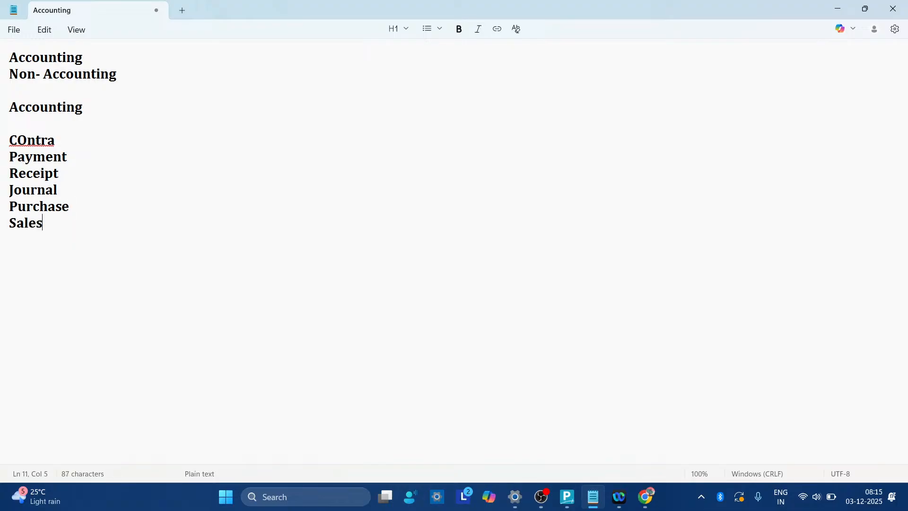
key(Return)
Extend the COntra line with a dashed leader and the description "Only Cash / Bank Transactions"
key(Up)
key(Up)
key(Up)
key(Up)
key(Up)
key(Right)
key(Right)
key(Right)
key(Right)
key(Right)
key(Right)
text(---  ---------------Onl)
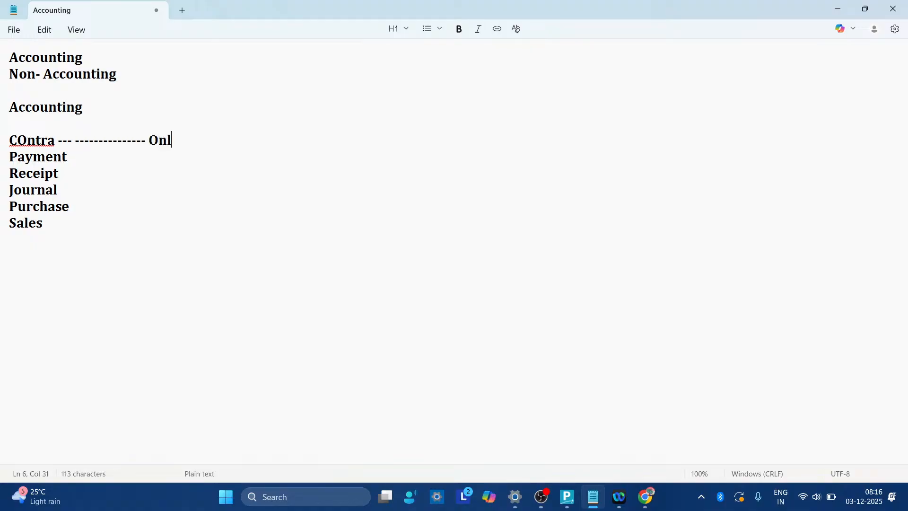
text(y Cash / Bank)
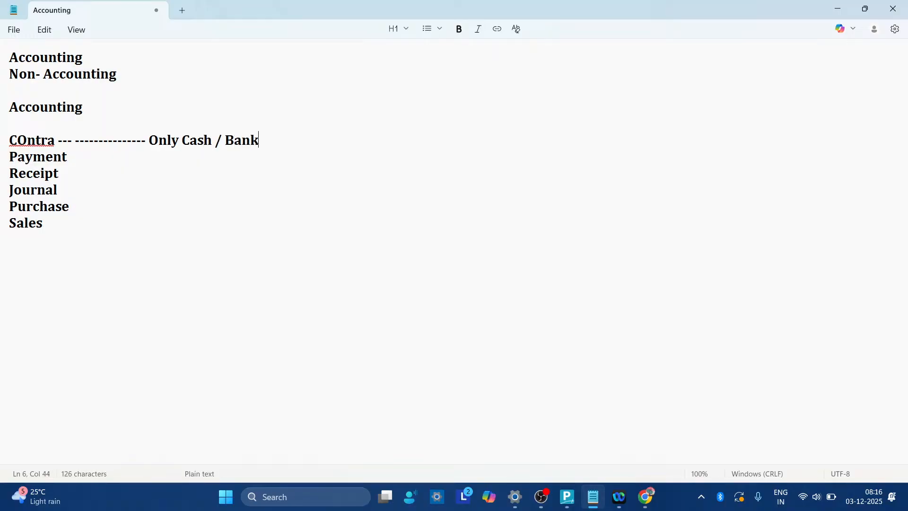
text( Transactions)
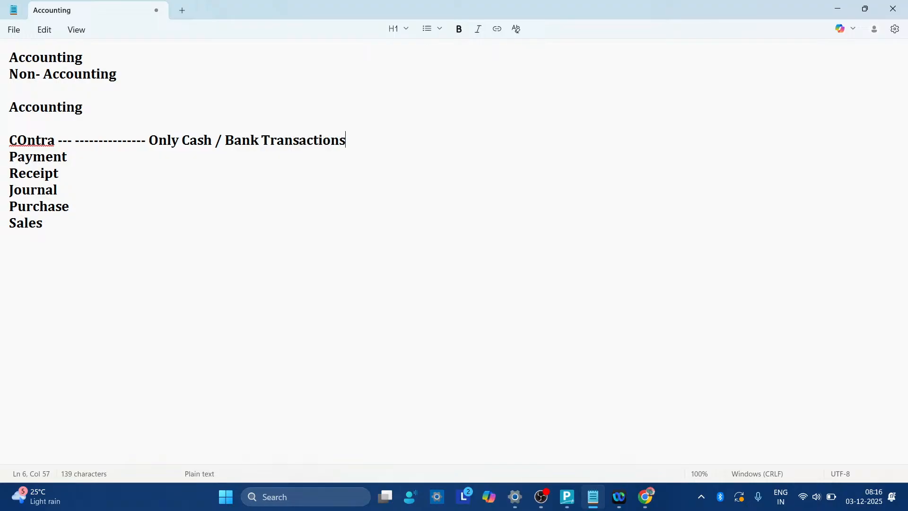
Extend the Payment line with a dashed leader and the description "only when cash goes out"
key(Down)
text(--------------------------onl)
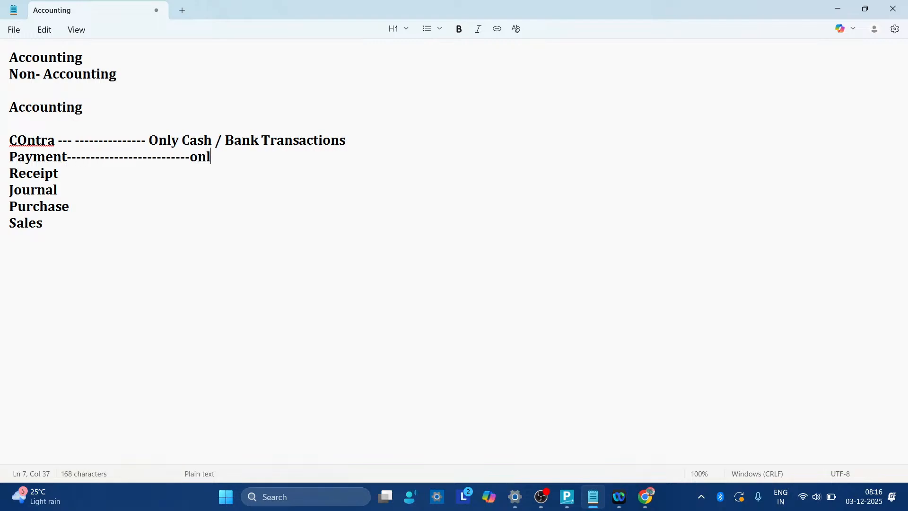
text(y when cash )
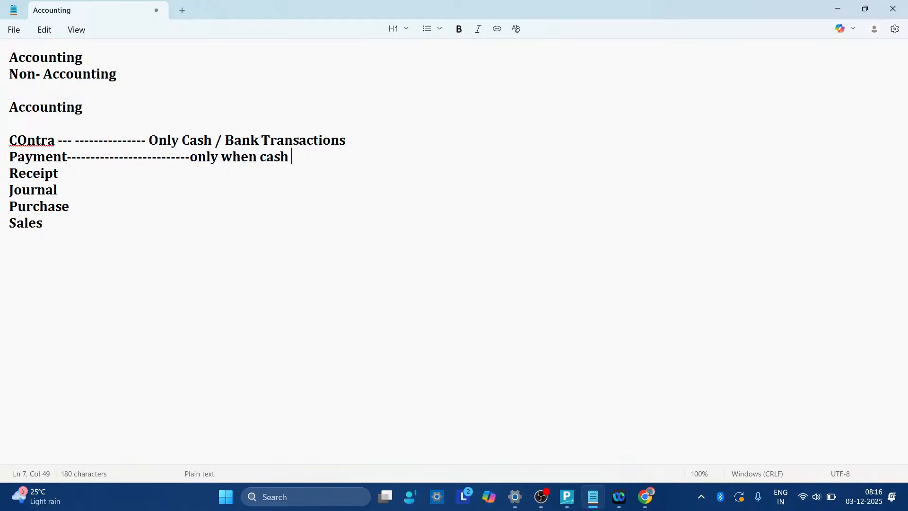
text(goes out)
Extend the Receipt line with a dashed leader and the description "only when cash comes in"
key(Down)
text(------------)
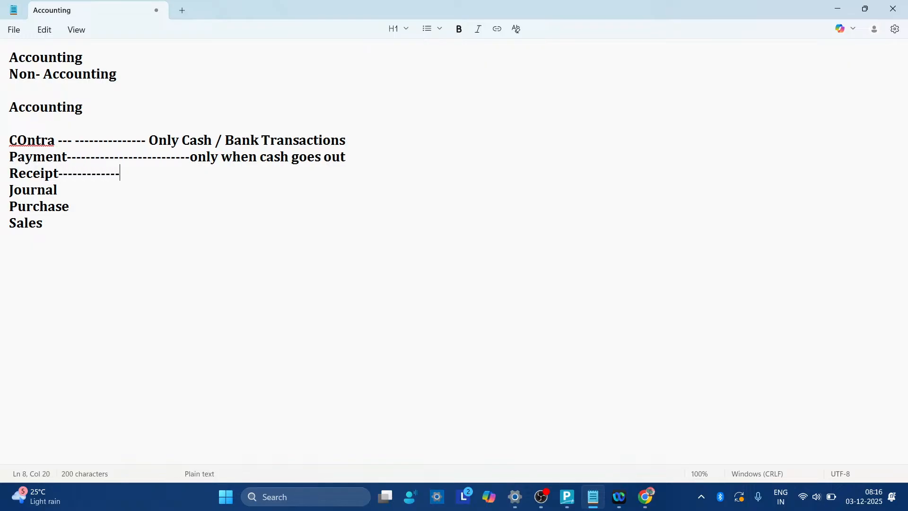
text(----------------only whn)
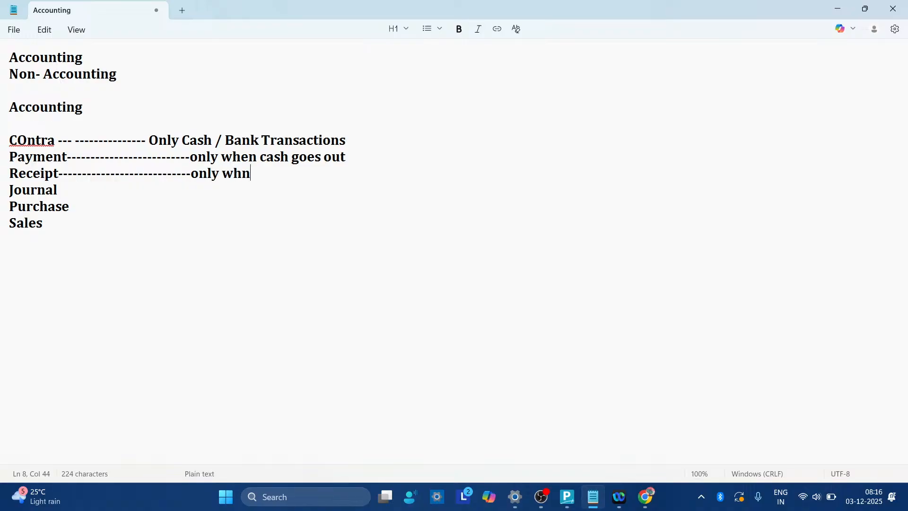
key(BackSpace)
text(en cash comes in)
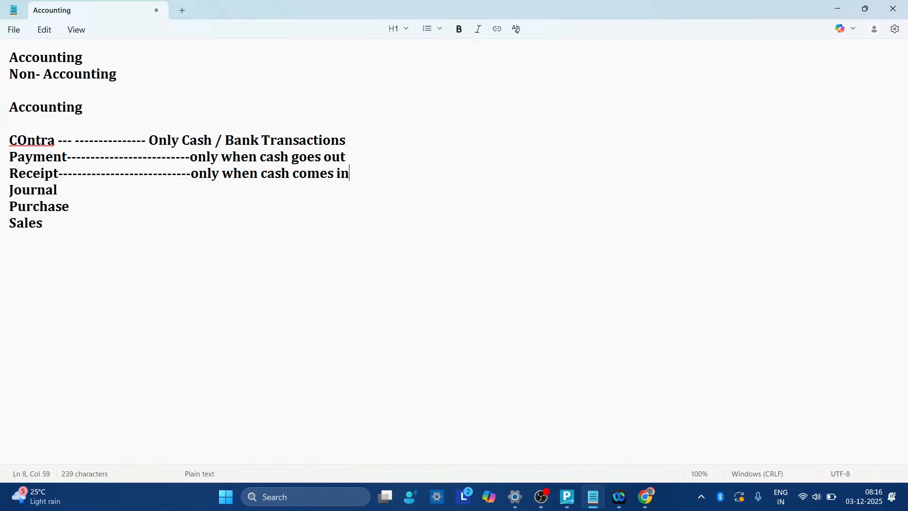
Extend the Journal line with a dashed leader and the description "non-cash transactions"
key(Return)
key(Delete)
key(Down)
key(Up)
key(Right)
key(Right)
key(Right)
key(Right)
key(Right)
key(Right)
key(Right)
text(-----------------------)
text(---------)
text(non)
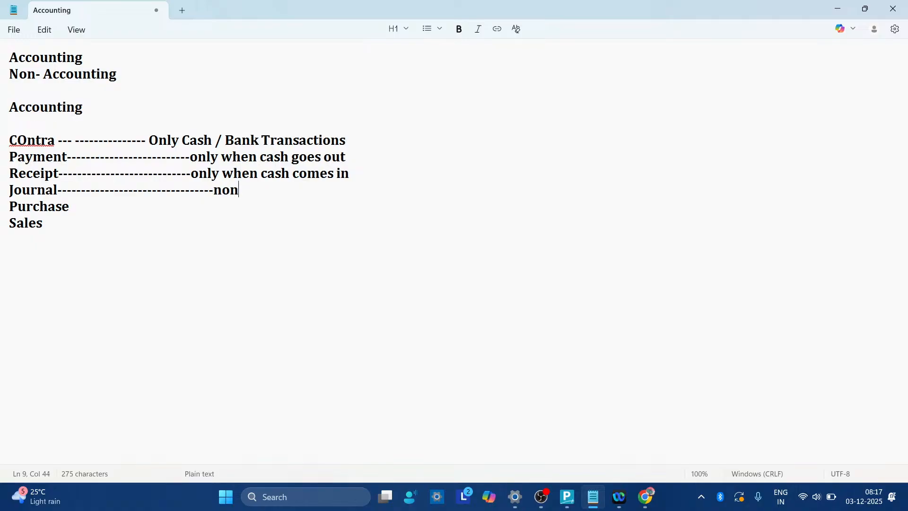
text(-cash transacti)
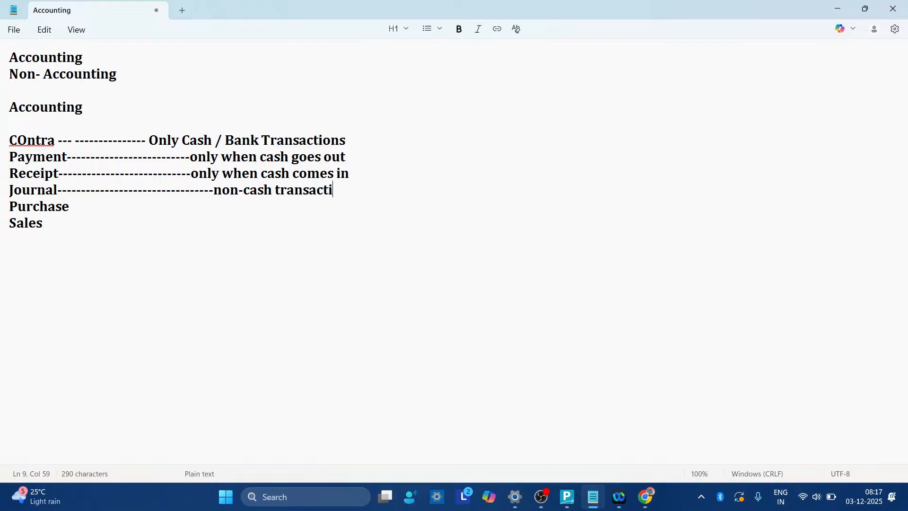
text(ons)
Add dashed leaders and descriptions to the last two lines: "raw materils" for Purchase and "sales" for Sales
key(Down)
text(----)
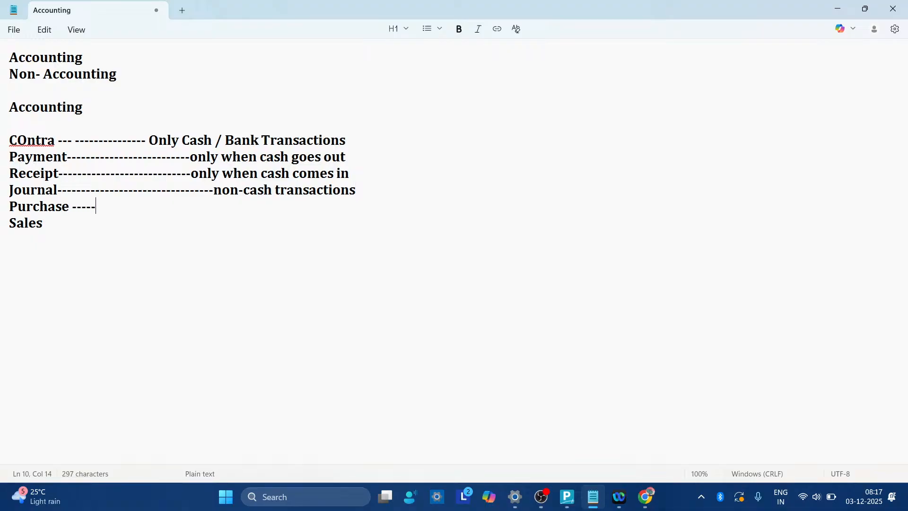
text(-------------------------------------)
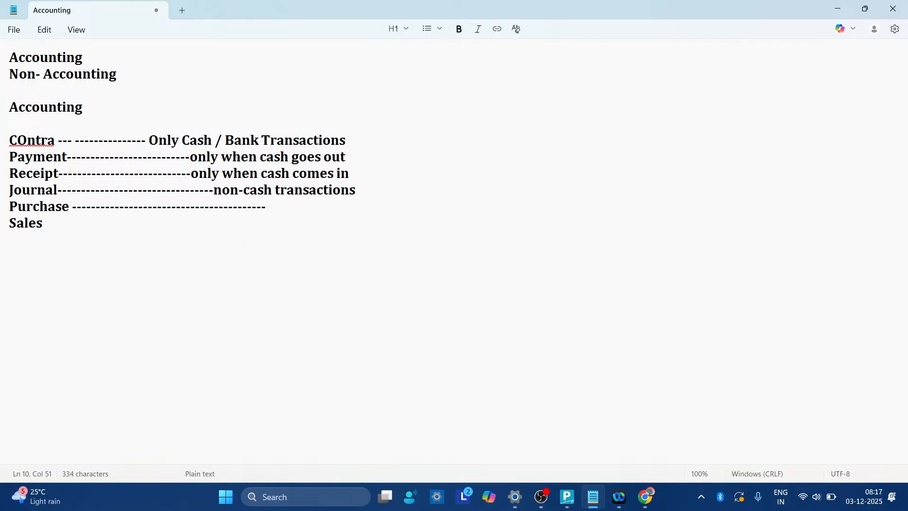
text(raw materils)
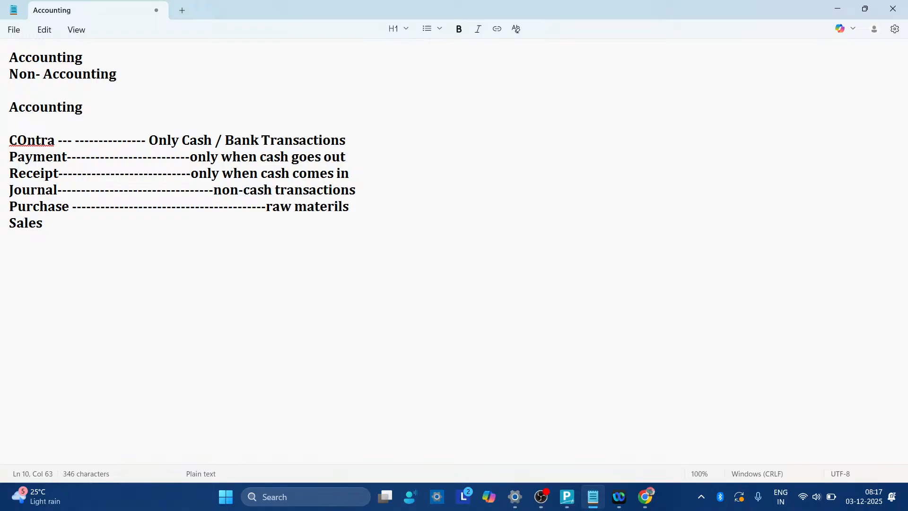
click(43, 222)
text(-)
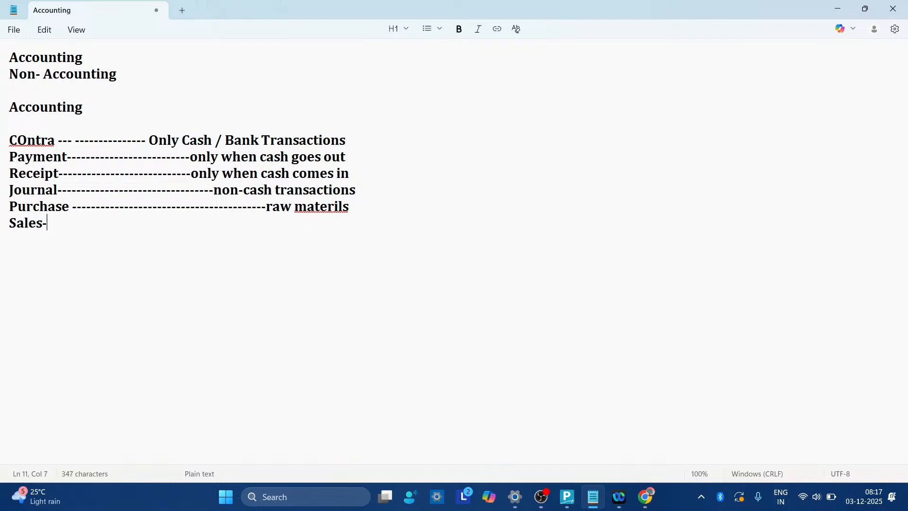
text(------------------------------------------)
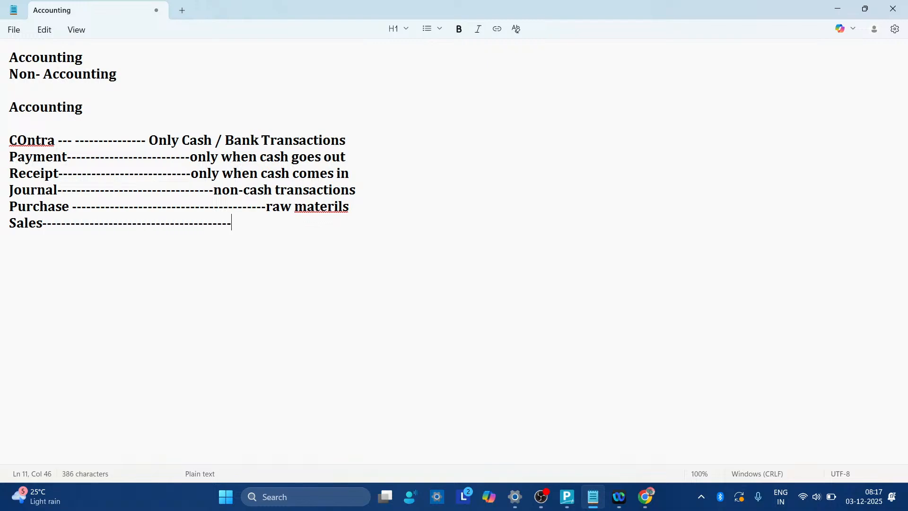
text(sales)
Switch to TallyPrime and open a new Contra voucher in Double Entry mode
click(566, 496)
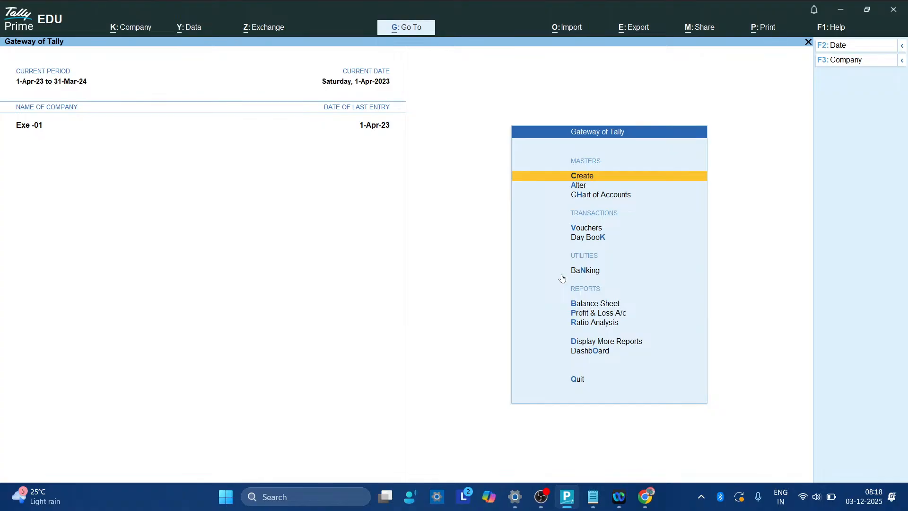
key(Down)
key(Down)
key(Down)
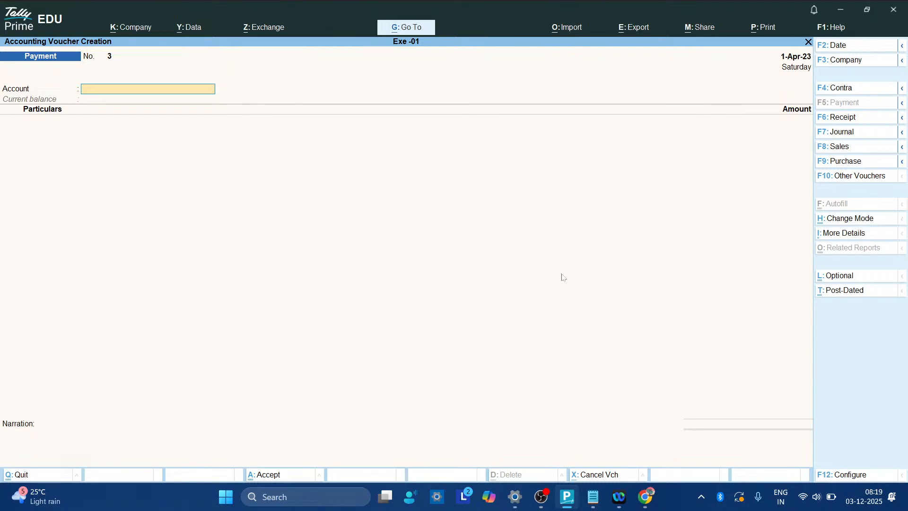
click(867, 87)
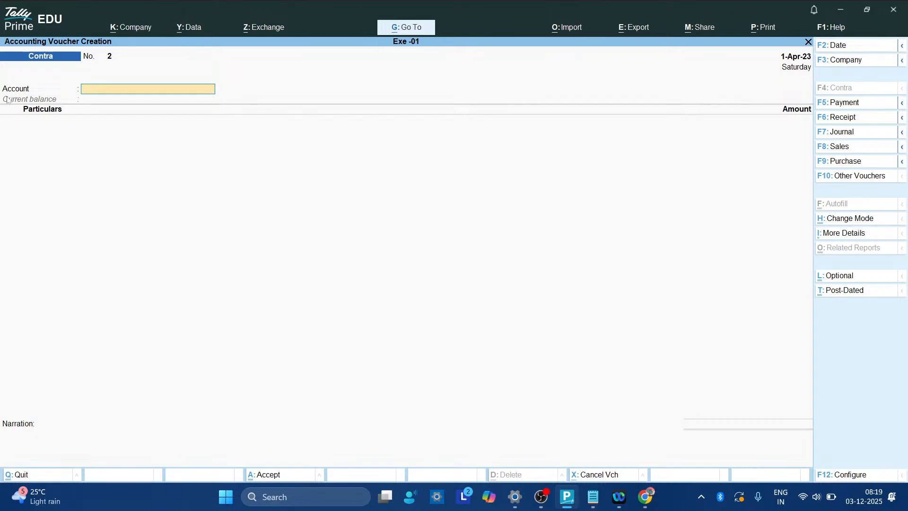
click(875, 223)
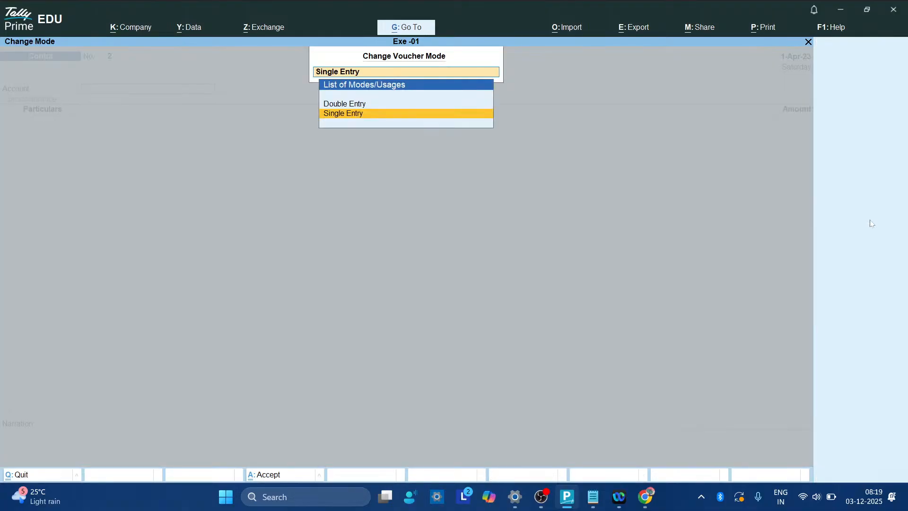
click(344, 104)
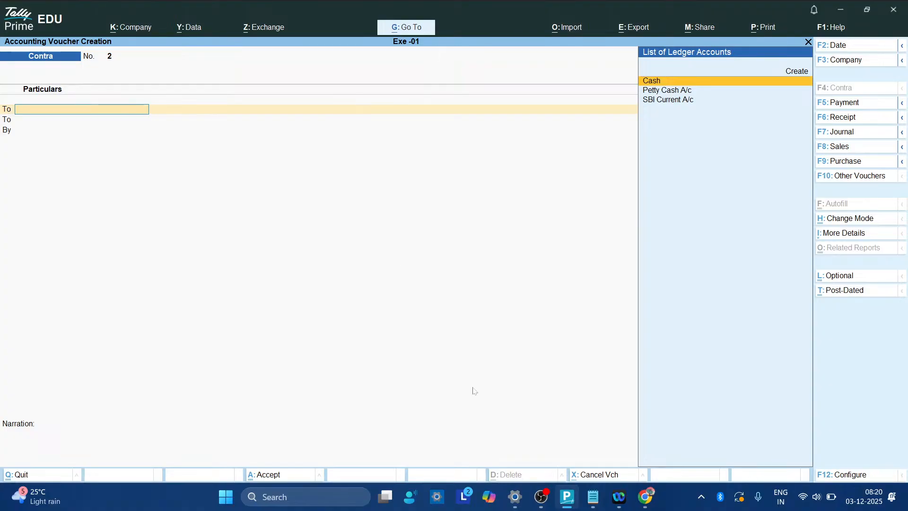
Switch to Notepad and write the journal entry "Sbi A/c" and "To Cash A/c" on two lines below the voucher list
click(593, 496)
click(10, 239)
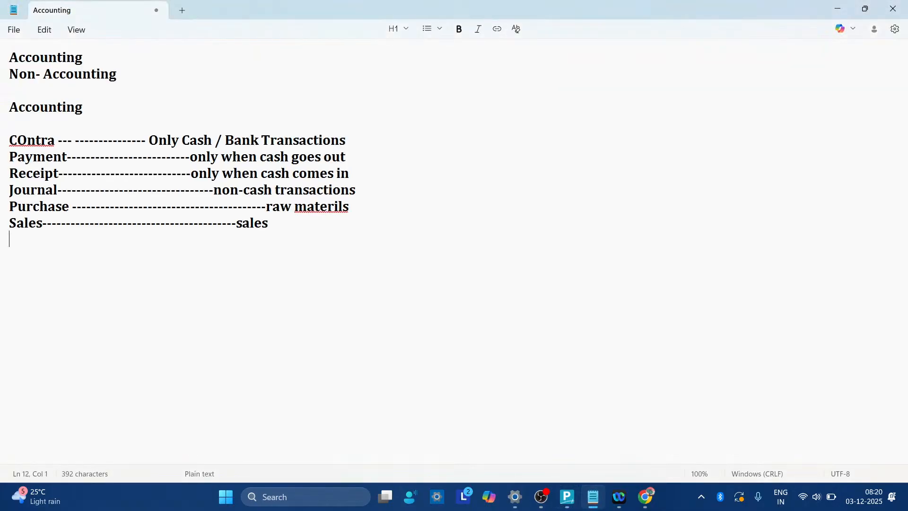
key(Return)
key(Return)
text(Sab)
key(BackSpace)
key(BackSpace)
text(bi A/c)
key(Return)
text(To Cash)
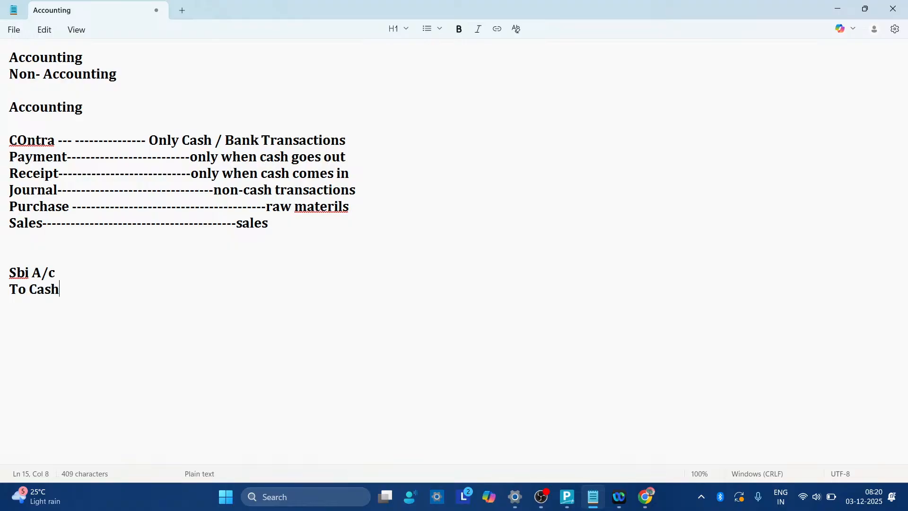
text( A/c)
Switch to TallyPrime and credit the Cash ledger with 4,000 in the Contra voucher
click(569, 497)
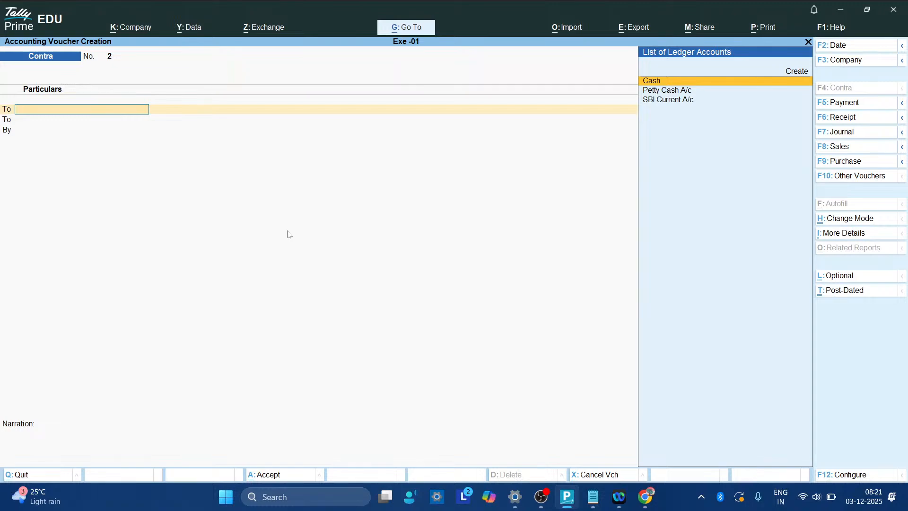
text(Cash)
key(Return)
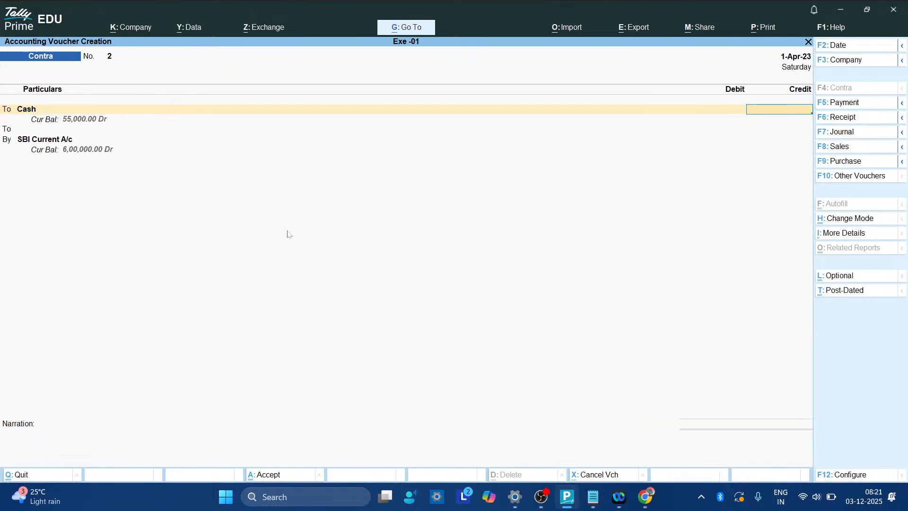
text(4000)
key(Return)
Debit SBI Current A/c with 4,000, accept the blank cash denominations, and save the Contra voucher without a narration
text(by)
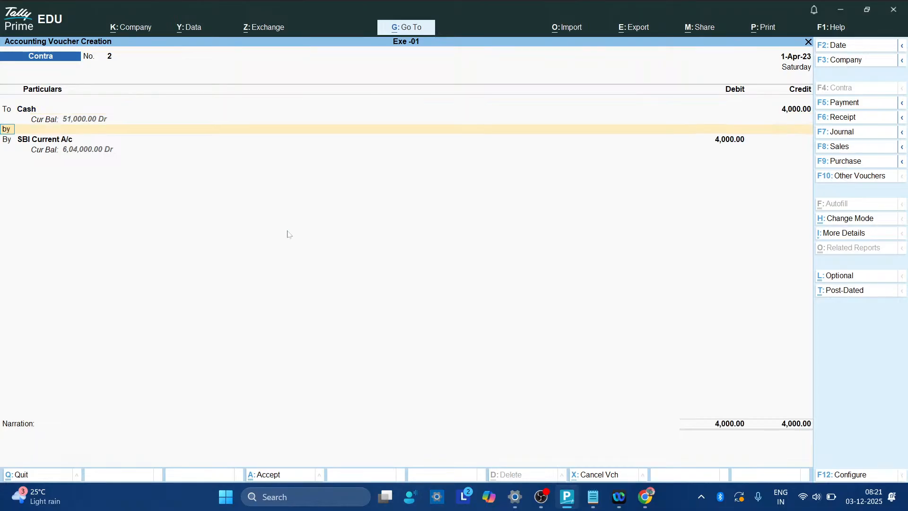
key(Return)
key(Return)
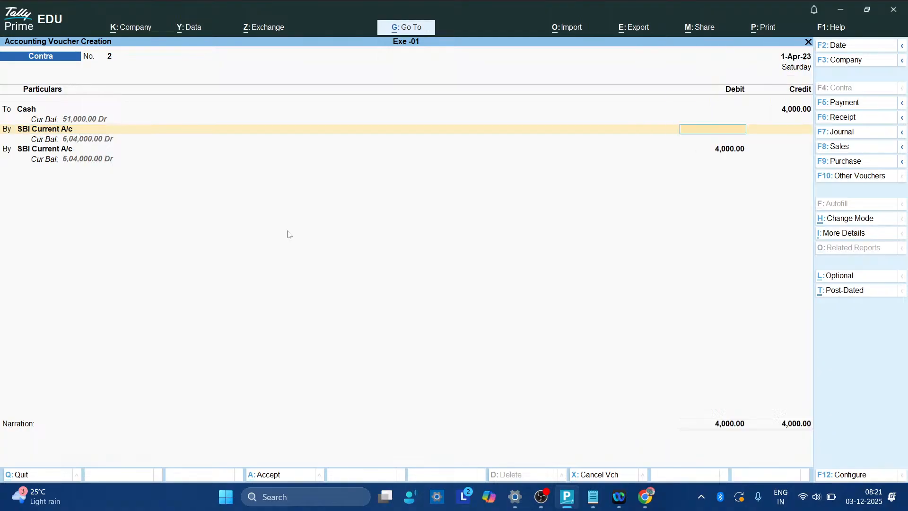
text(4000)
key(Return)
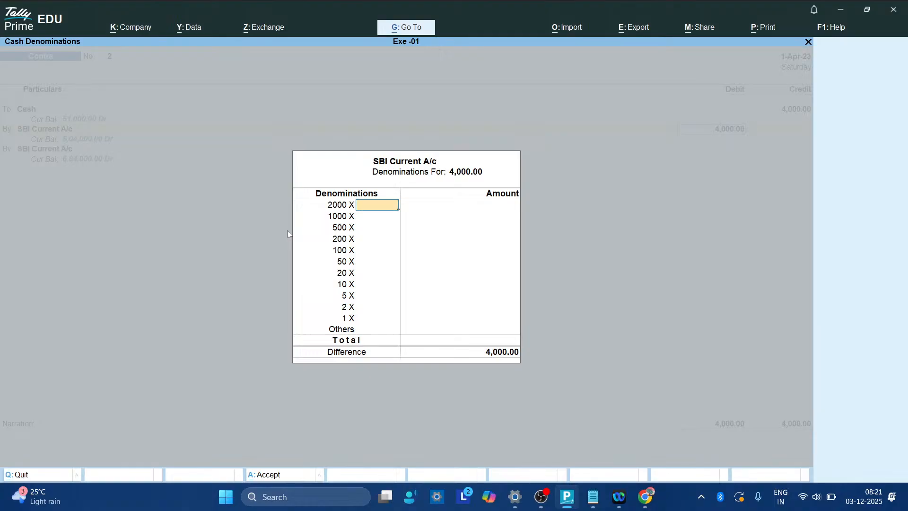
key(ctrl+a)
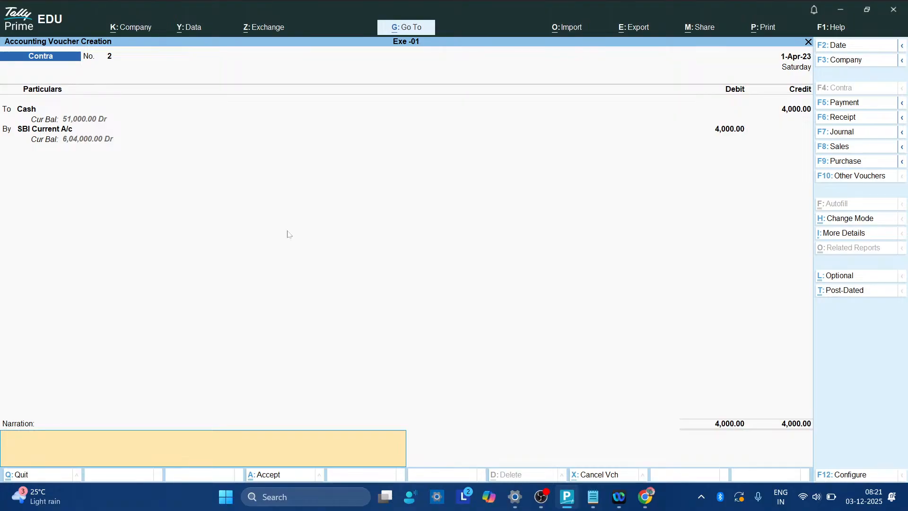
key(Return)
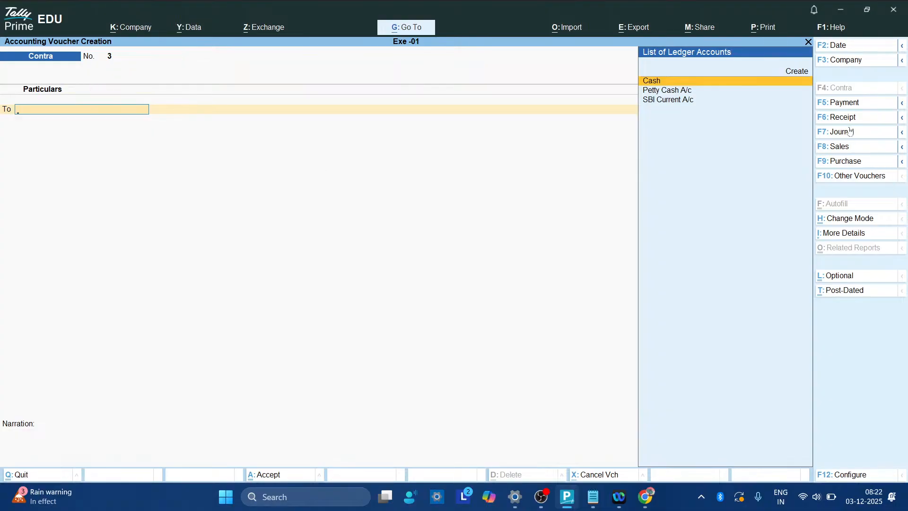
Start a Payment voucher and create a debit ledger named Salary A/c under Indirect Expenses from within it
click(846, 107)
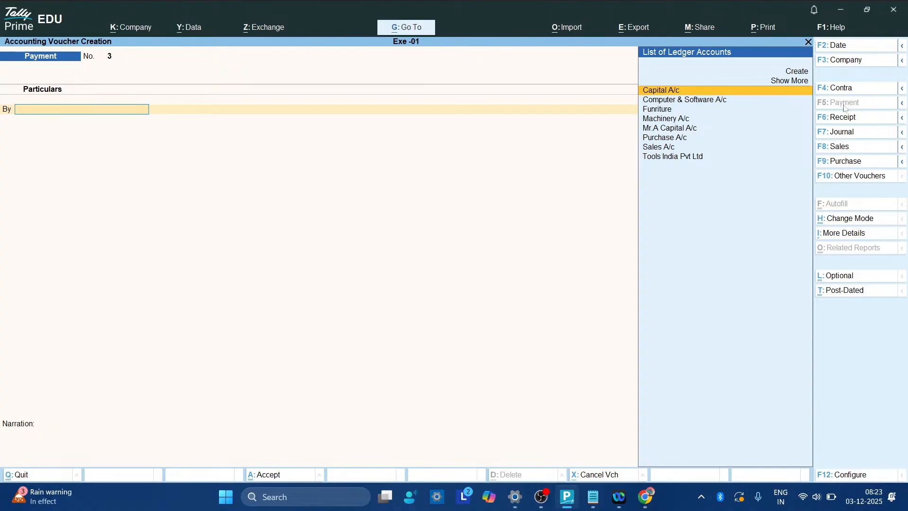
text(Sa)
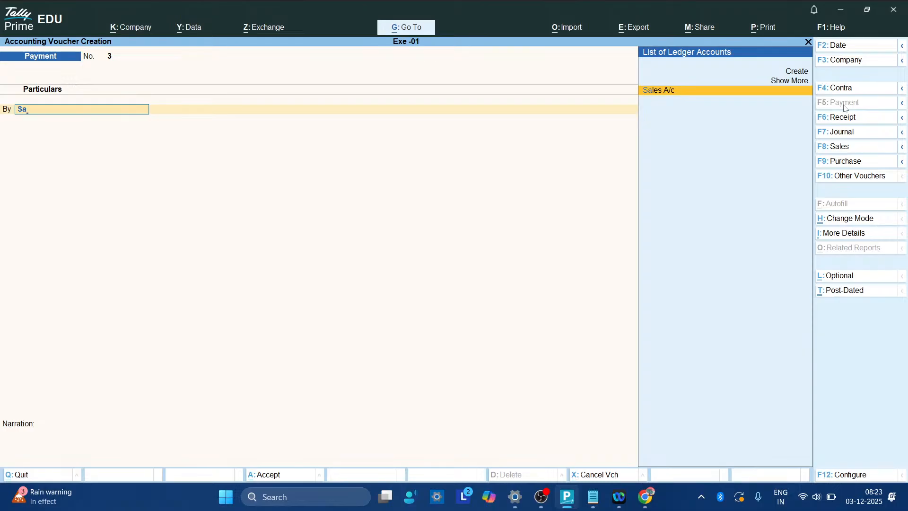
key(alt+c)
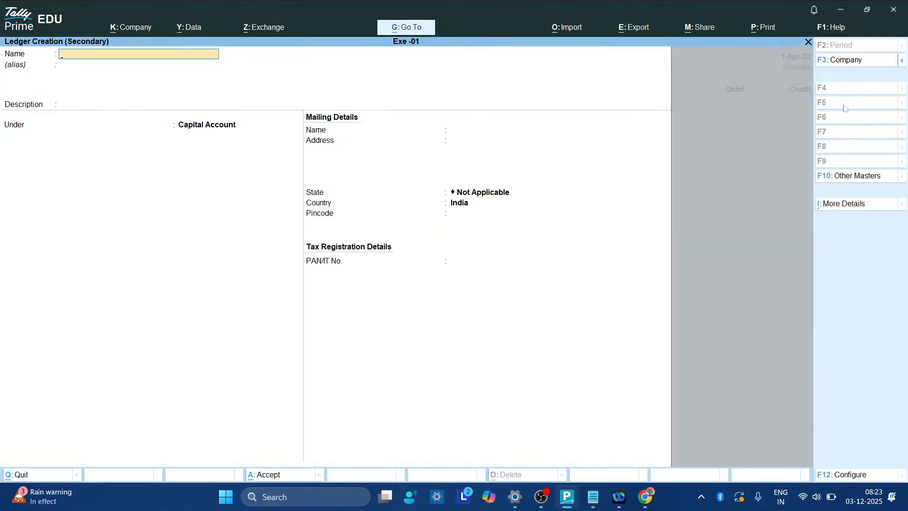
text(Salary a/c)
key(Return)
key(Return)
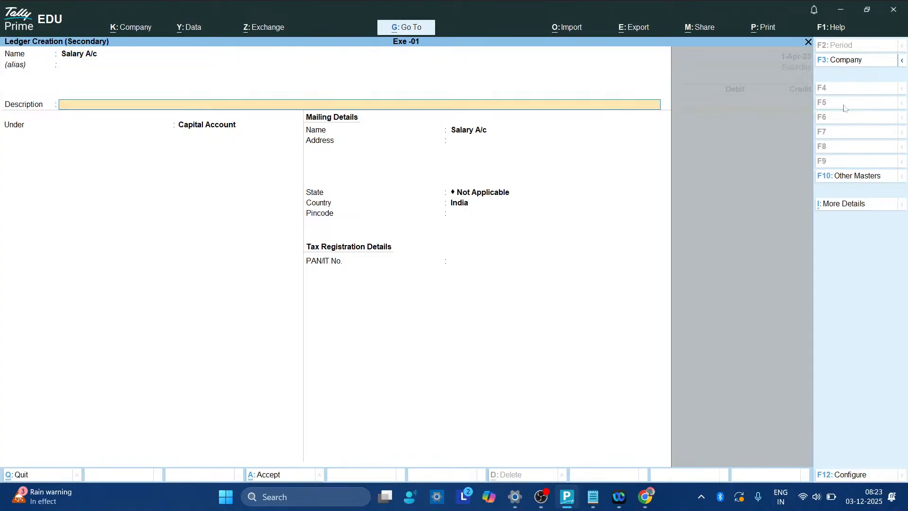
key(Return)
text(Ind)
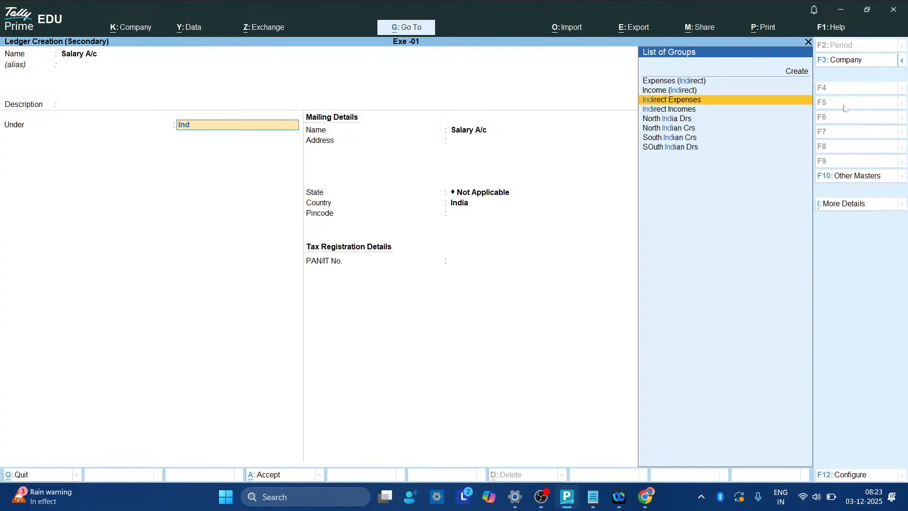
key(Return)
key(Return)
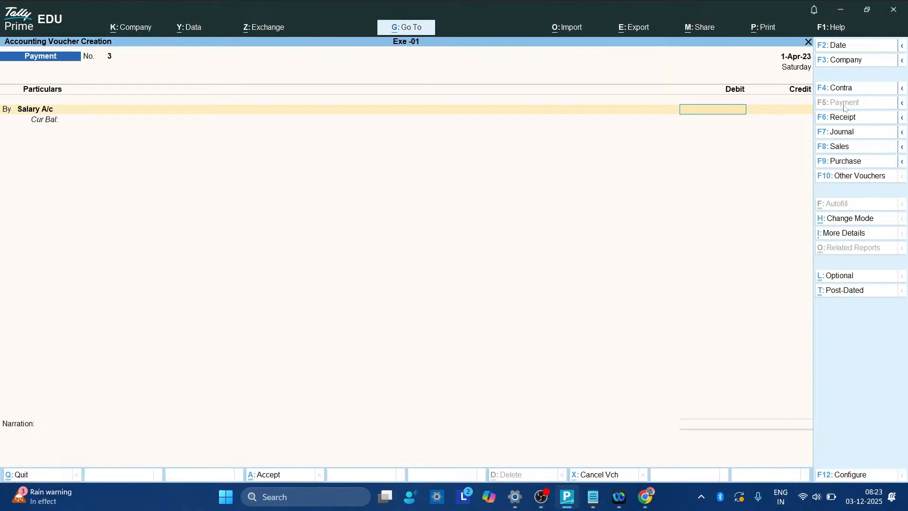
Debit Salary A/c with 6,000 and credit SBI Current A/c with the same amount in the Payment voucher
text(6000)
key(Return)
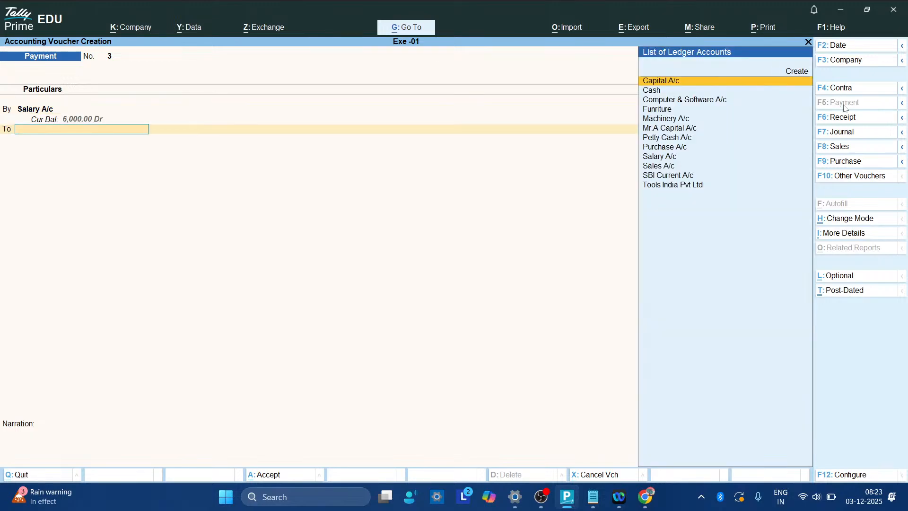
text(Sb)
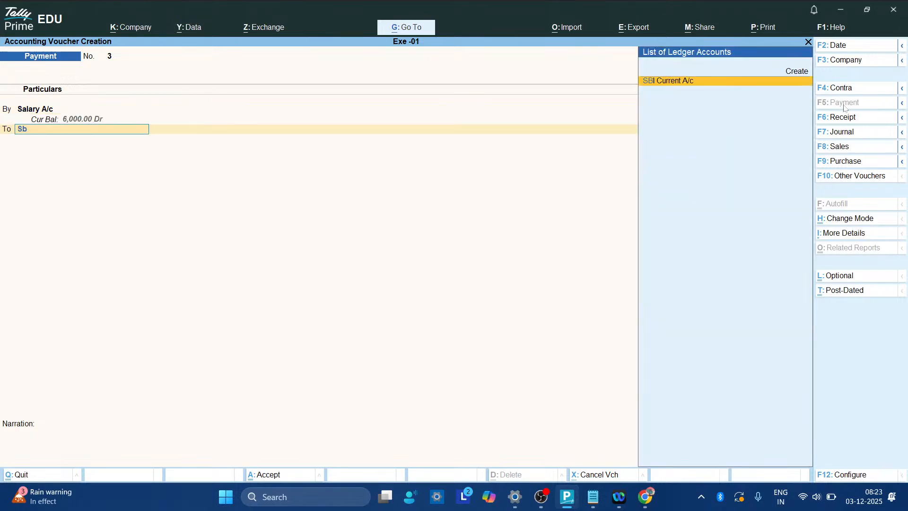
key(Return)
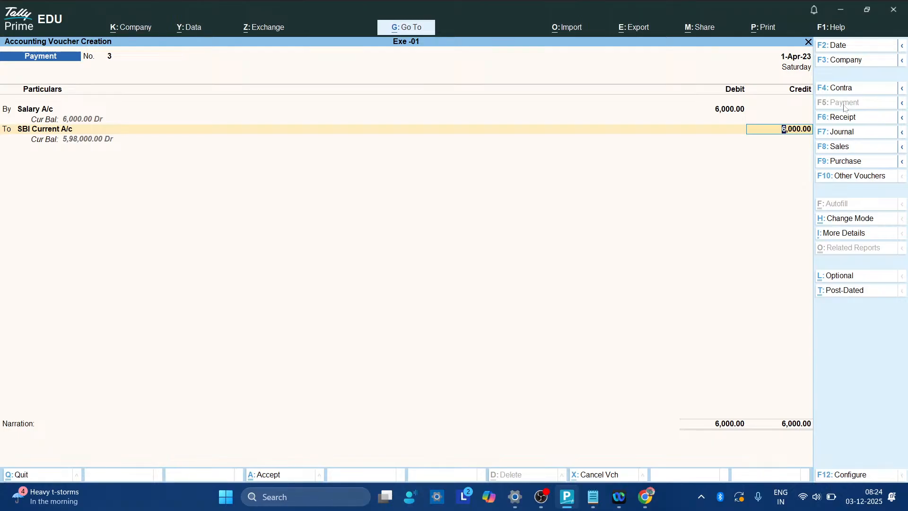
key(Return)
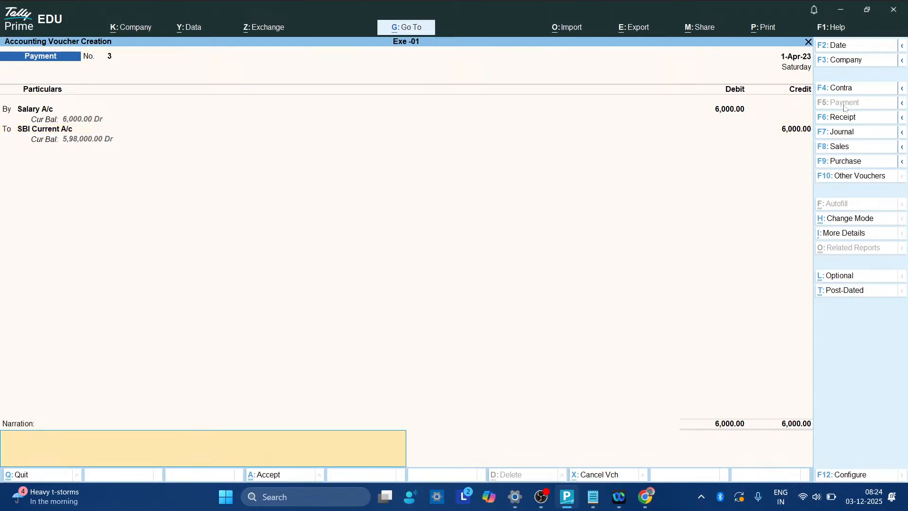
Add the narration "salary paid" to the Payment voucher and save it
text(salary paid)
key(ctrl)
key(ctrl+a)
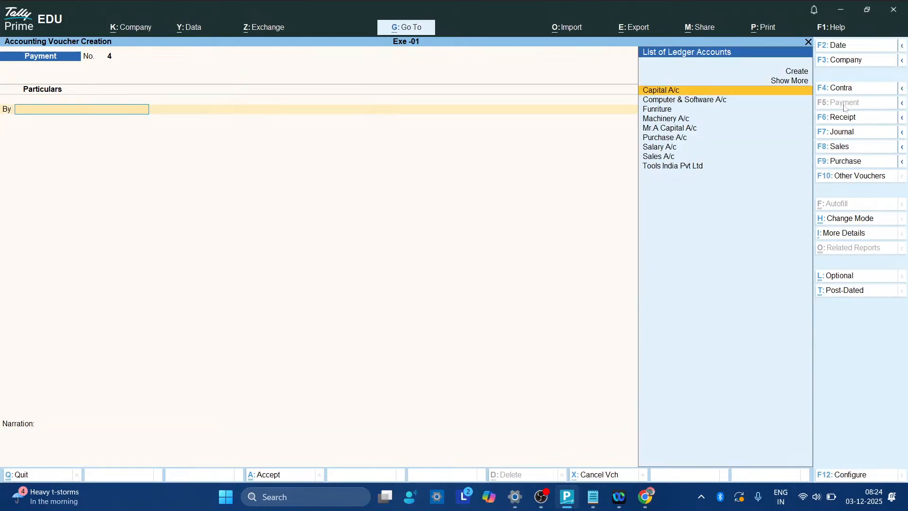